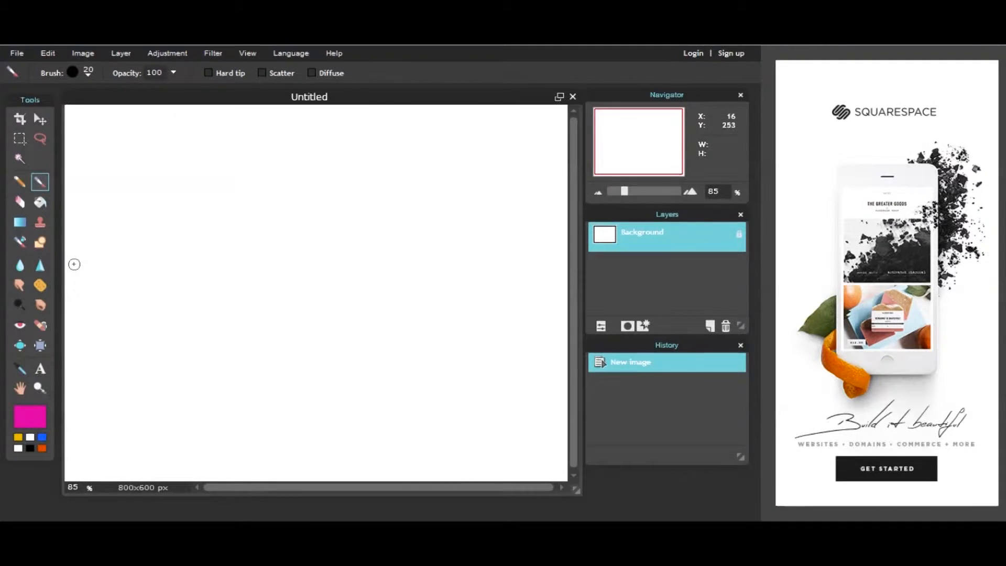
- Draw a straight horizontal pink horizon line across the canvas at about Y 253 with the 20 px brush
{"action": "left_click", "coordinate": [74, 264]}
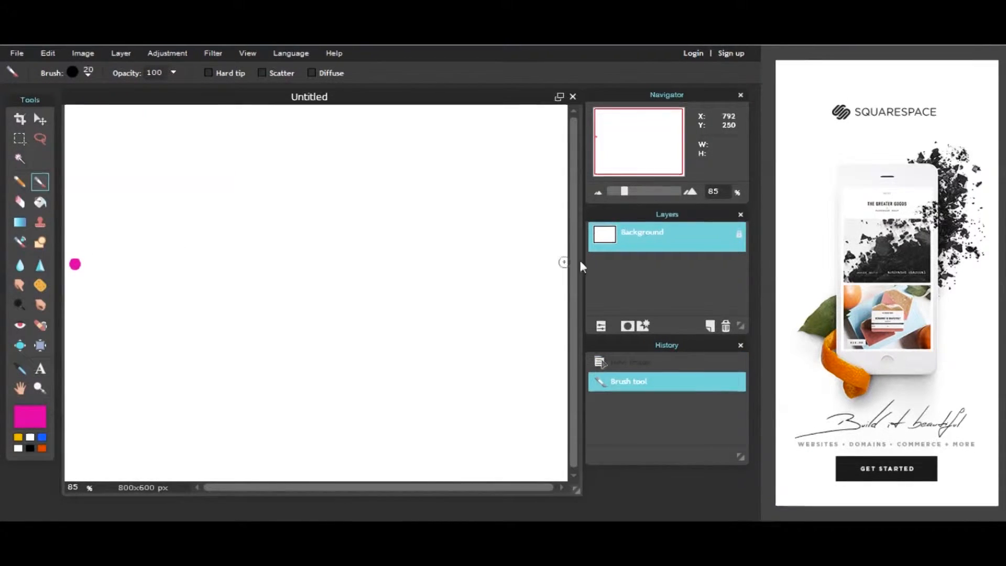
{"action": "left_click", "coordinate": [554, 263], "text": "shift"}
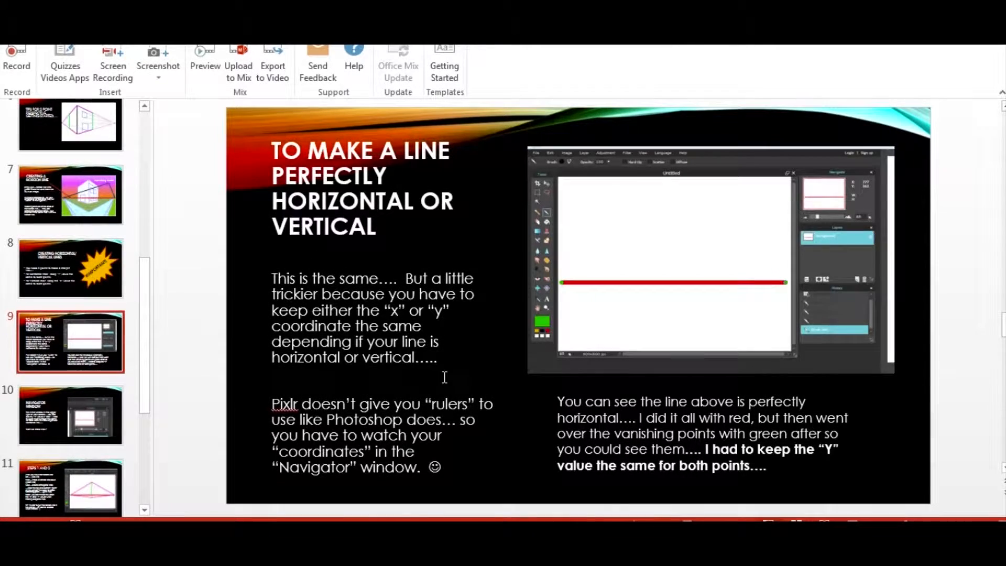
- Review the Navigator Window slide and the Steps 1 and 2 slide in the PowerPoint presentation
{"action": "left_click", "coordinate": [96, 420]}
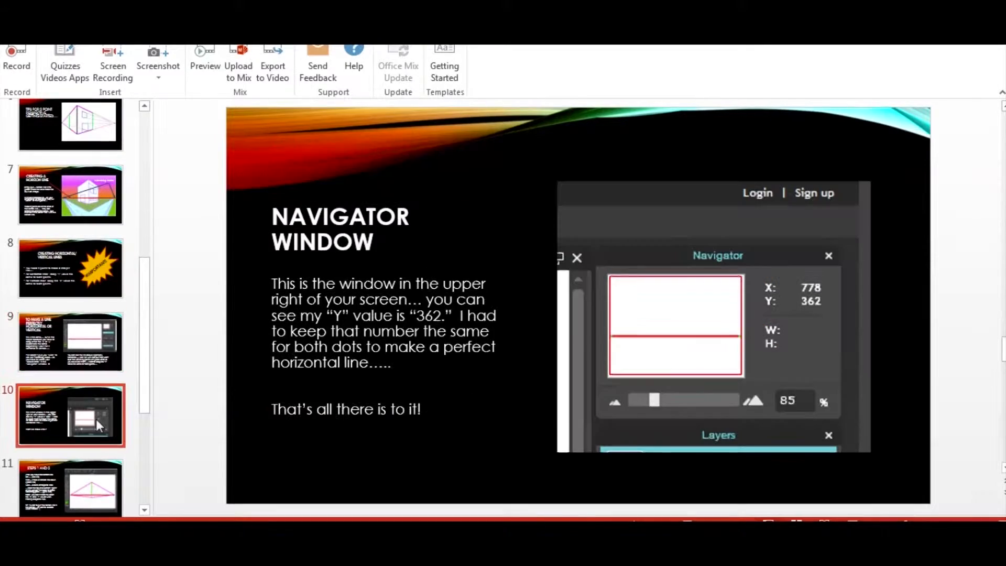
{"action": "scroll", "coordinate": [145, 330], "scroll_direction": "down", "scroll_amount": 1}
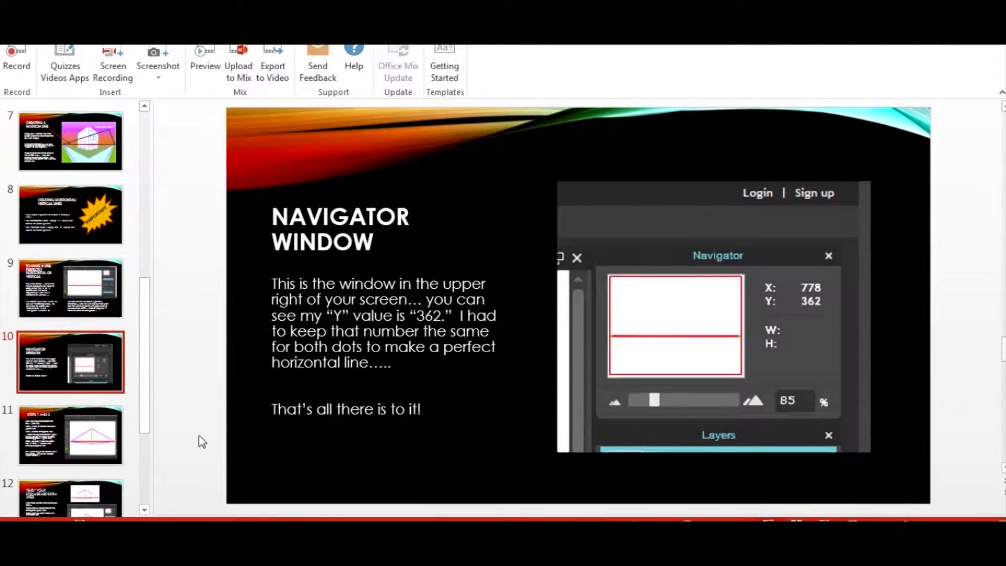
{"action": "left_click", "coordinate": [106, 438]}
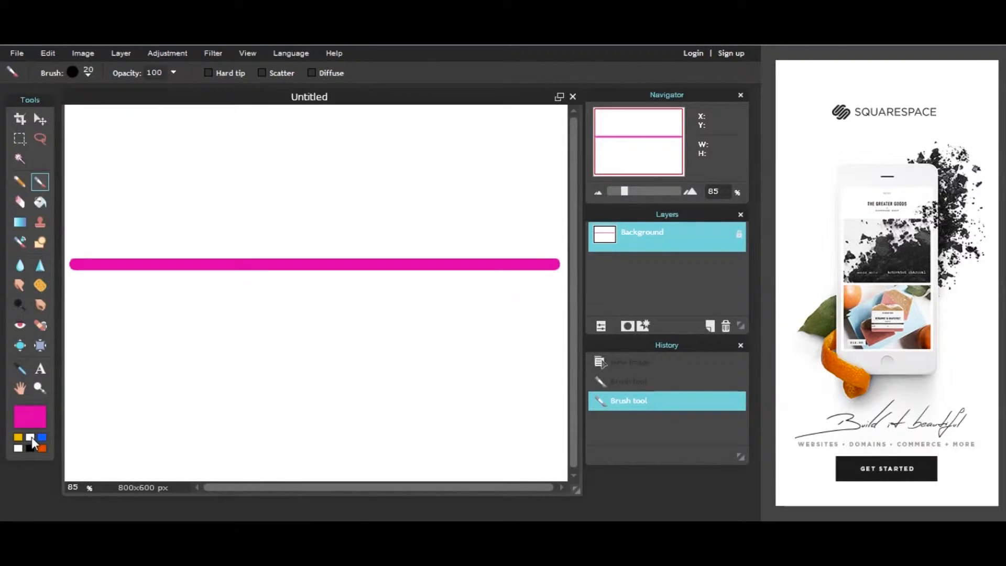
- Replace the pink drawing colour with a fully saturated bright green, 44ff00
{"action": "left_click", "coordinate": [31, 437]}
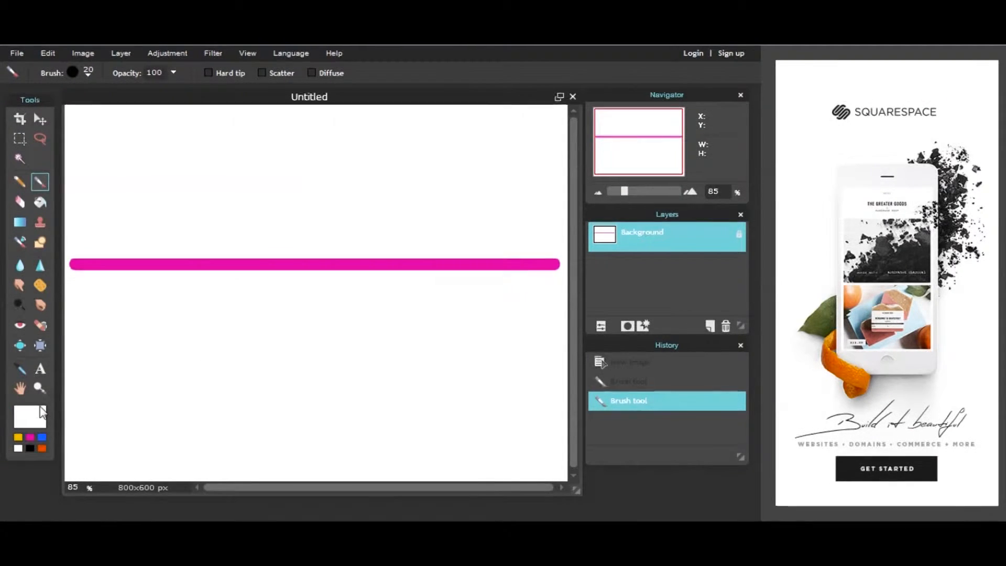
{"action": "left_click", "coordinate": [40, 426]}
{"action": "left_click", "coordinate": [370, 240]}
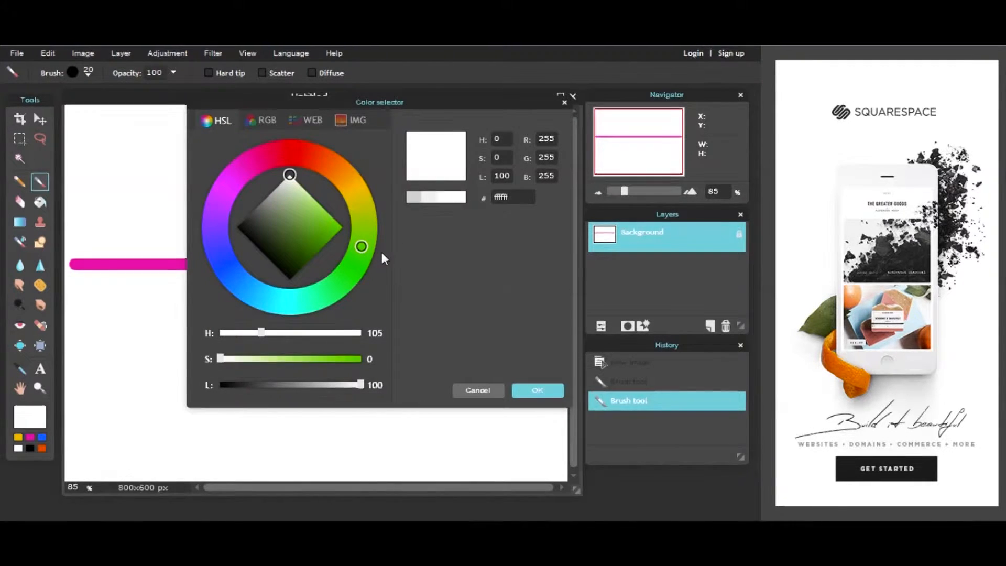
{"action": "mouse_move", "coordinate": [288, 179]}
{"action": "left_mouse_down"}
{"action": "mouse_move", "coordinate": [339, 218]}
{"action": "mouse_move", "coordinate": [362, 256]}
{"action": "mouse_move", "coordinate": [361, 243]}
{"action": "left_mouse_up"}
{"action": "mouse_move", "coordinate": [289, 176]}
{"action": "left_mouse_down"}
{"action": "mouse_move", "coordinate": [331, 226]}
{"action": "mouse_move", "coordinate": [388, 227]}
{"action": "left_mouse_up"}
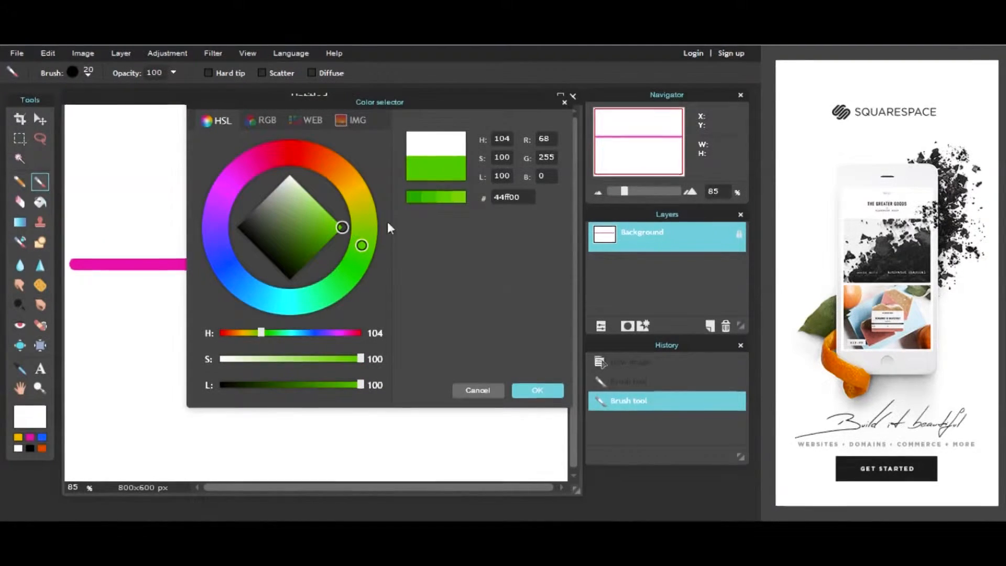
{"action": "left_click", "coordinate": [549, 387]}
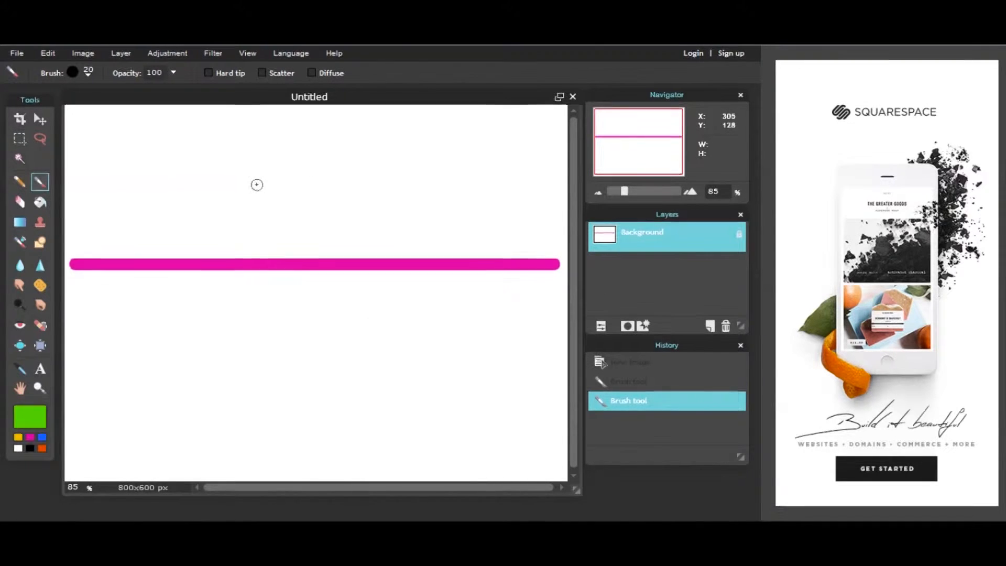
- Set the brush to the round 9 px tip and draw a vertical green line from about X 385, Y 32 down past the horizon line
{"action": "left_click", "coordinate": [87, 73]}
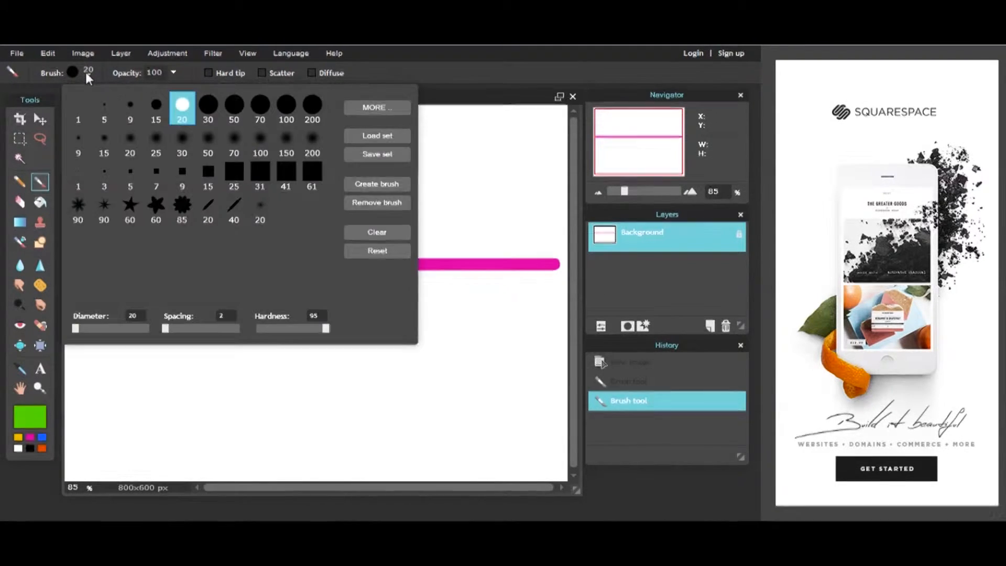
{"action": "left_click", "coordinate": [131, 110]}
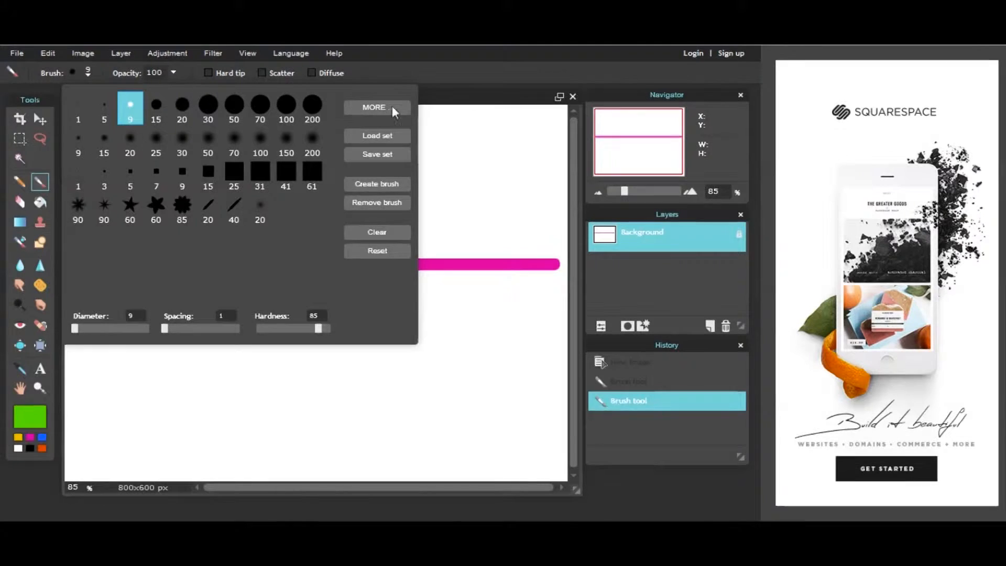
{"action": "left_click", "coordinate": [434, 102]}
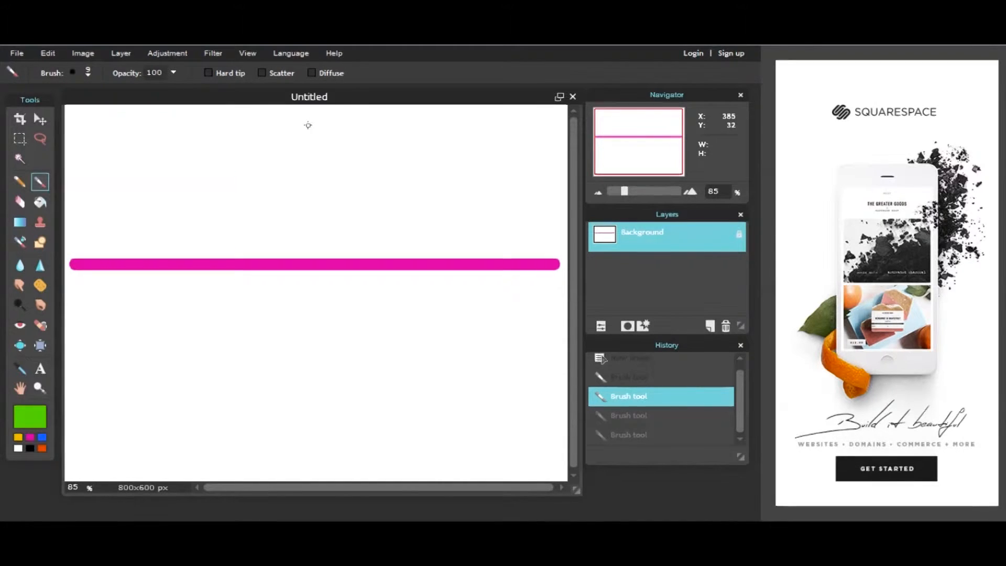
{"action": "left_click", "coordinate": [308, 125]}
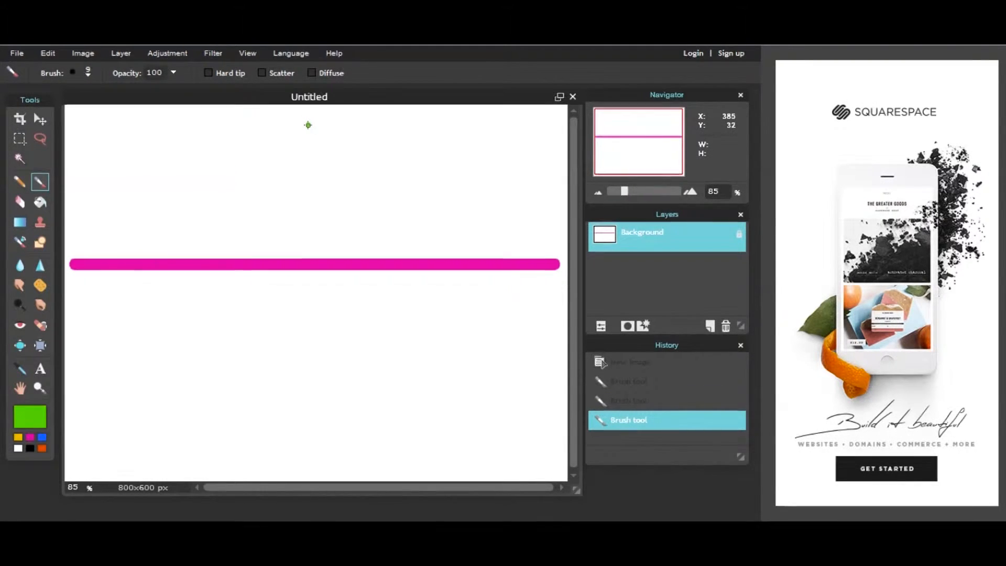
{"action": "left_click", "coordinate": [308, 315], "text": "shift"}
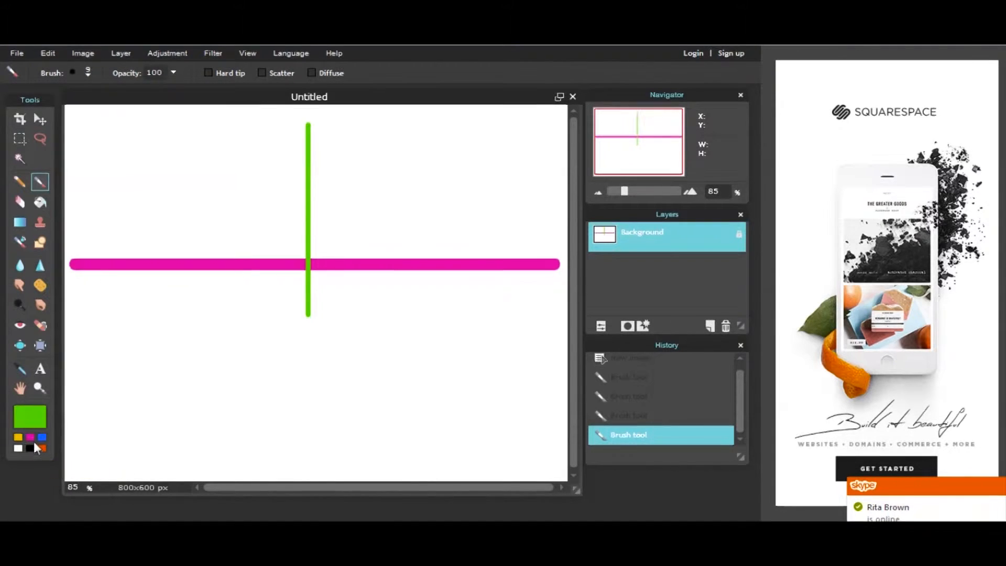
- Draw pink orthogonal lines from both ends of the vertical green line to the vanishing points at each end of the horizon
{"action": "left_click", "coordinate": [29, 438]}
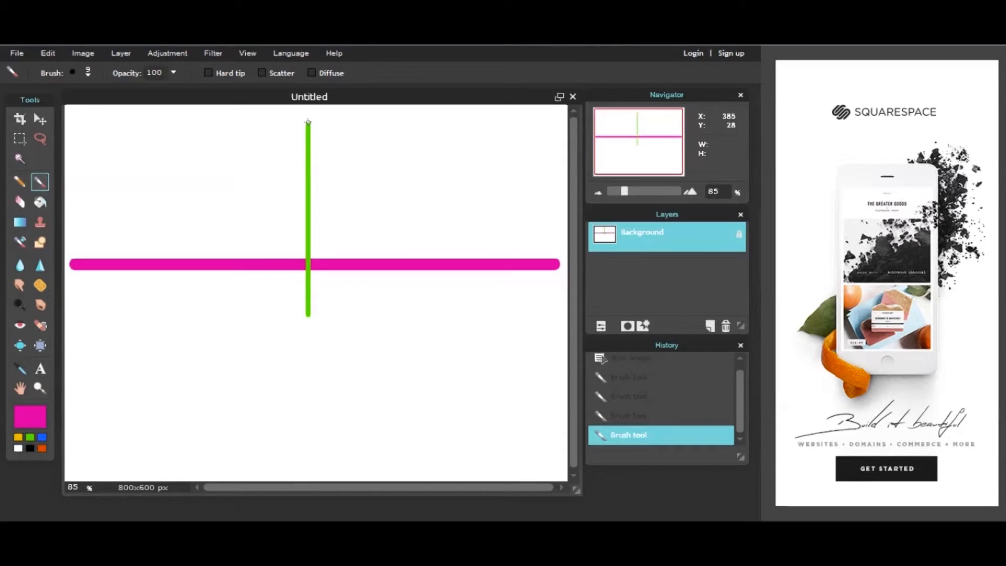
{"action": "left_click", "coordinate": [307, 122]}
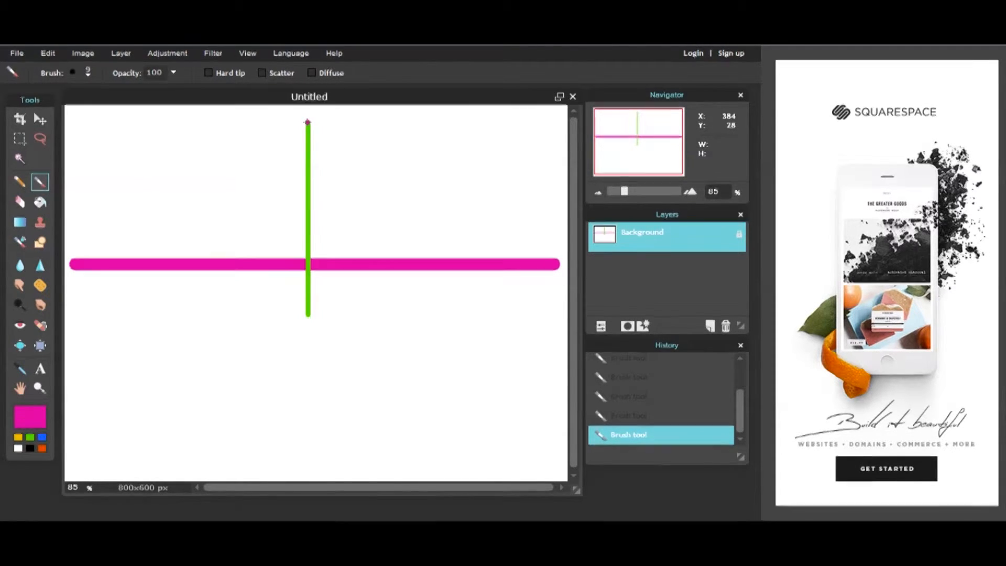
{"action": "left_click", "coordinate": [74, 264], "text": "shift"}
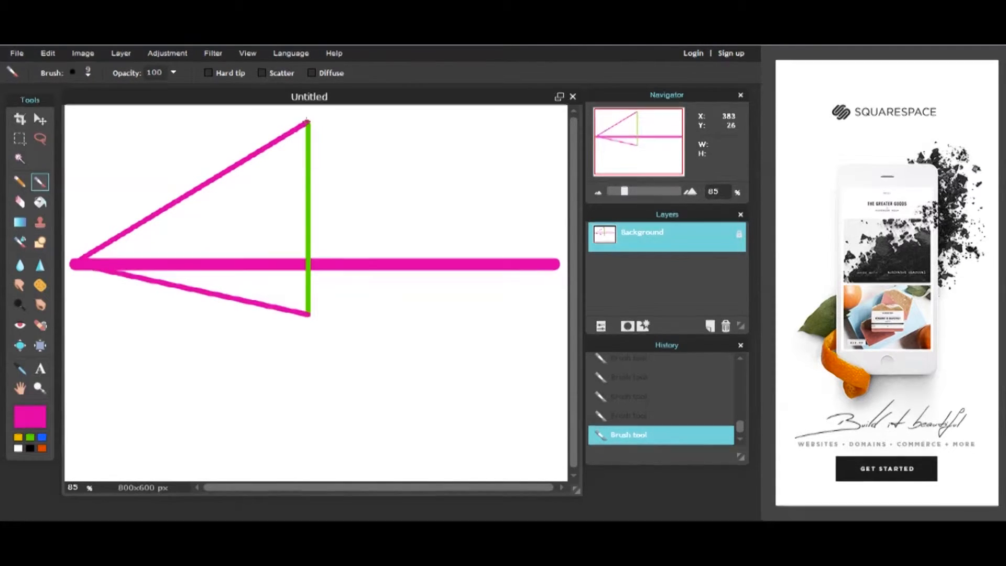
{"action": "left_click", "coordinate": [556, 266], "text": "shift"}
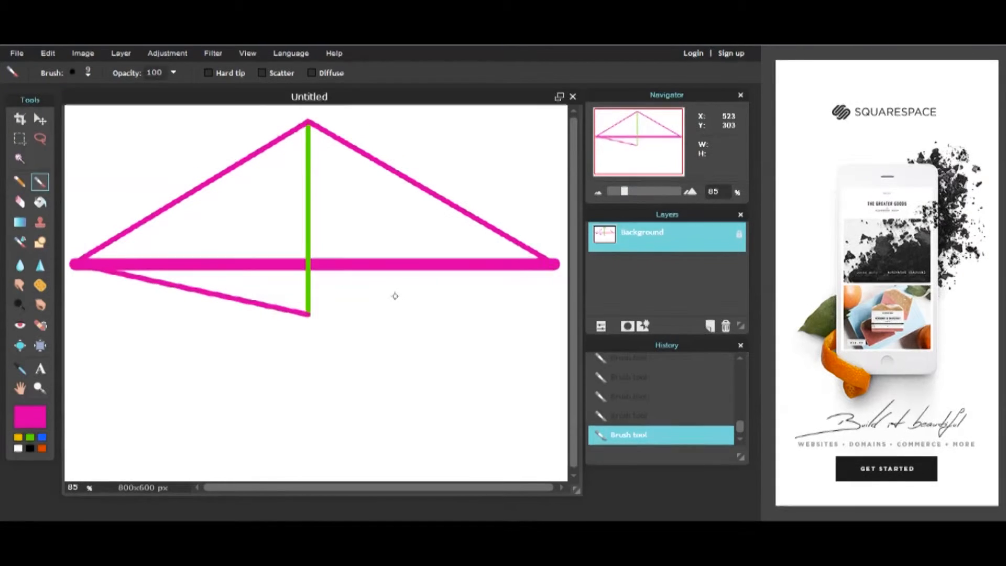
{"action": "left_click", "coordinate": [308, 315], "text": "shift"}
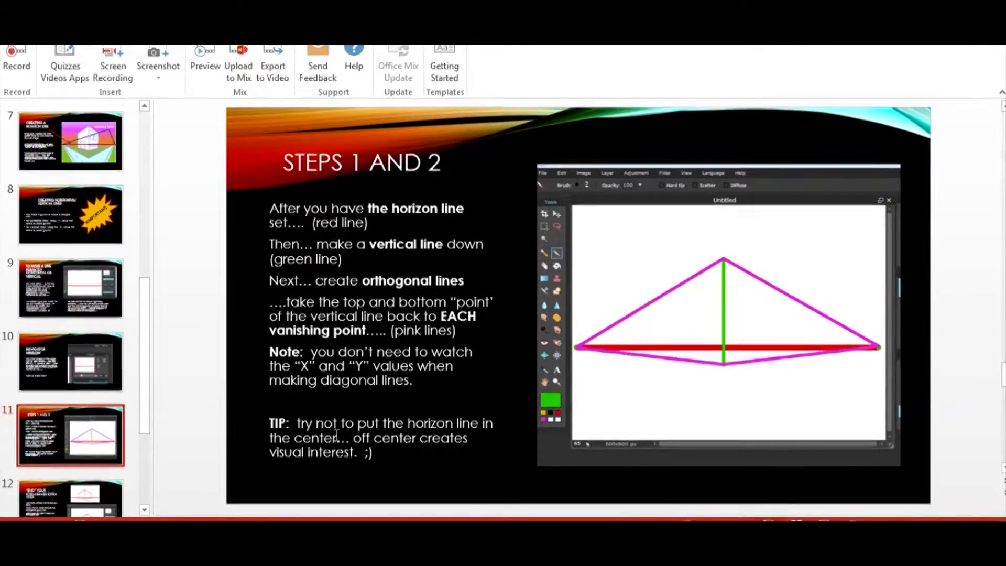
- Review the PowerPoint slide about ending the form and erasing extra lines, and return to the Pixlr drawing
{"action": "scroll", "coordinate": [146, 379], "scroll_direction": "down", "scroll_amount": 2}
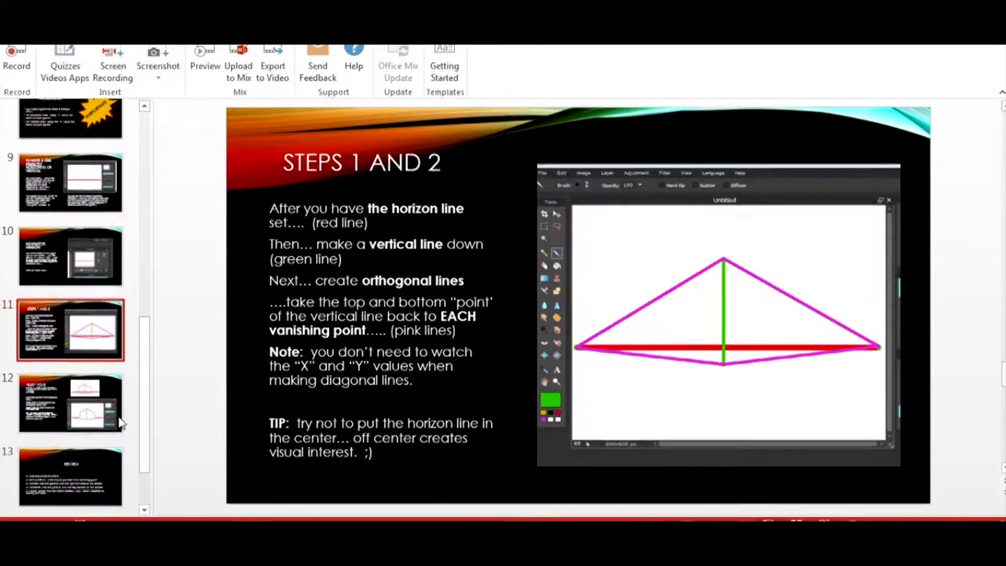
{"action": "left_click", "coordinate": [110, 414]}
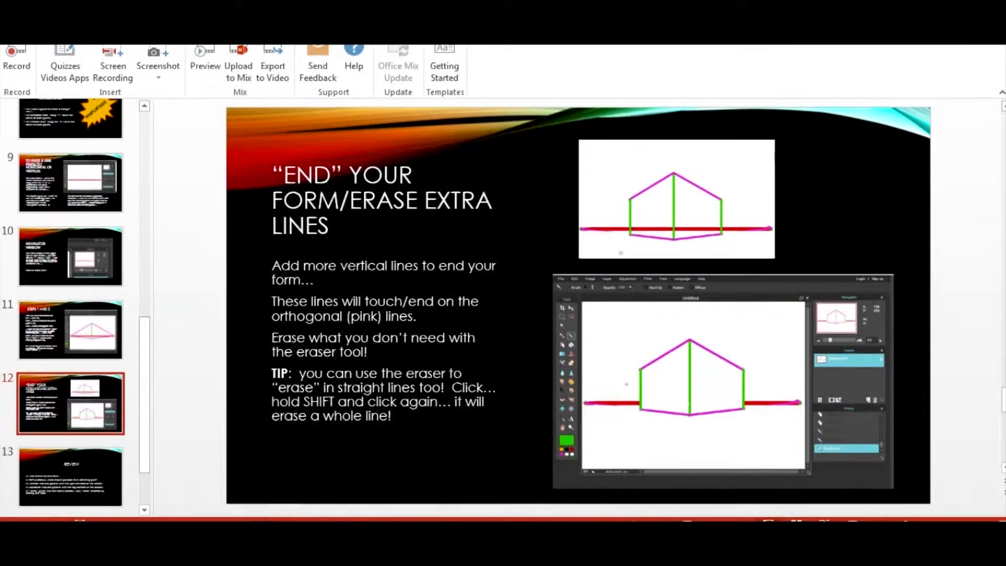
{"action": "mouse_move", "coordinate": [341, 521]}
{"action": "left_click", "coordinate": [340, 466]}
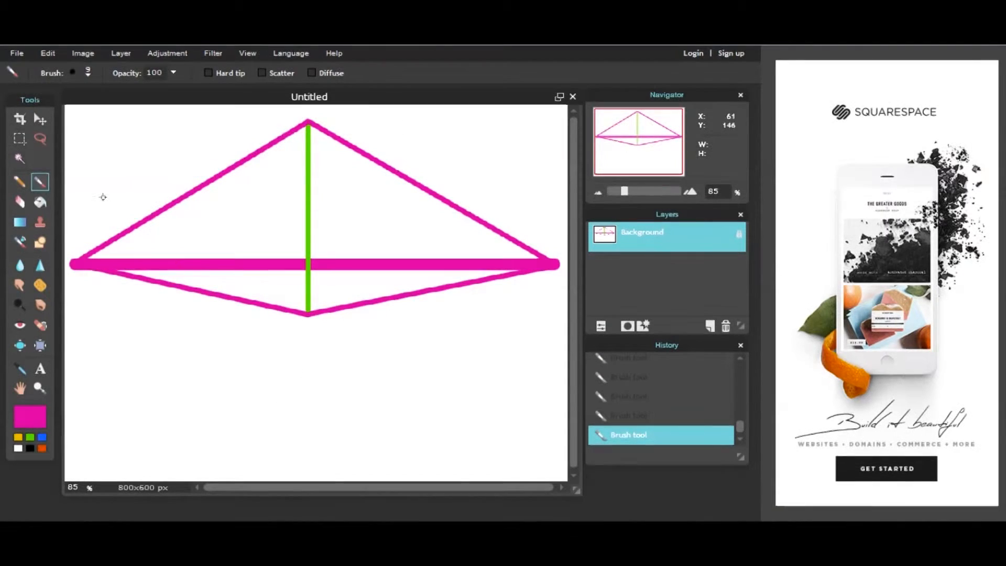
- Draw a green vertical line between the upper and lower orthogonals on each side of the centre line to end the form
{"action": "left_click", "coordinate": [30, 438]}
{"action": "left_click", "coordinate": [199, 290], "text": "shift"}
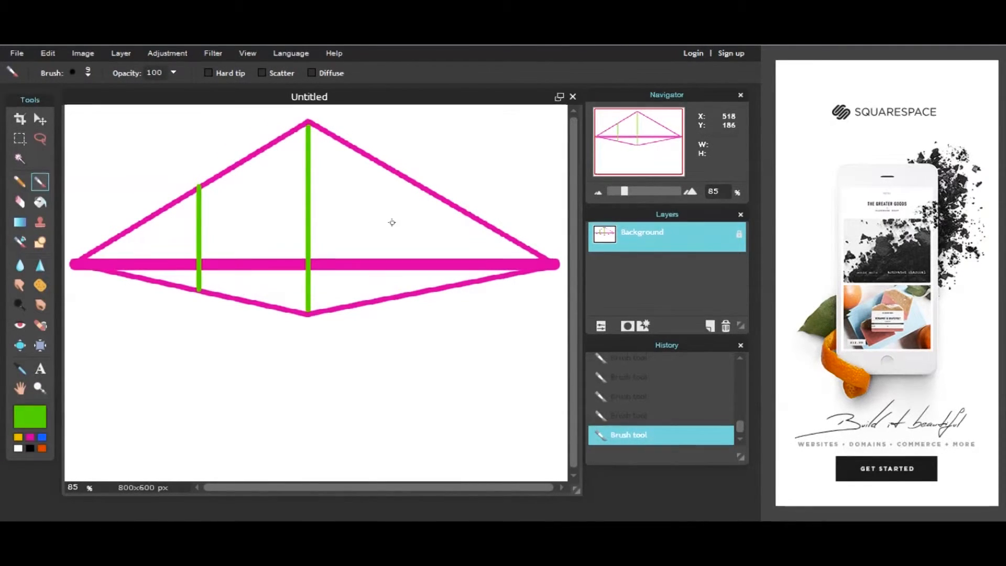
{"action": "left_click", "coordinate": [434, 194]}
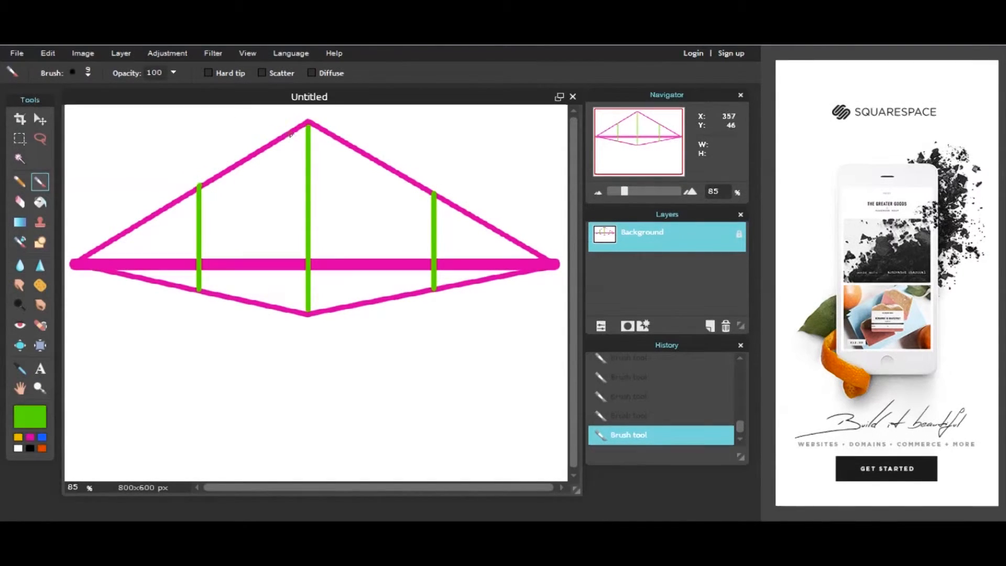
- Trace the form's top and bottom edges in green between the centre line and both outer vertical lines
{"action": "left_click", "coordinate": [308, 121], "text": "shift"}
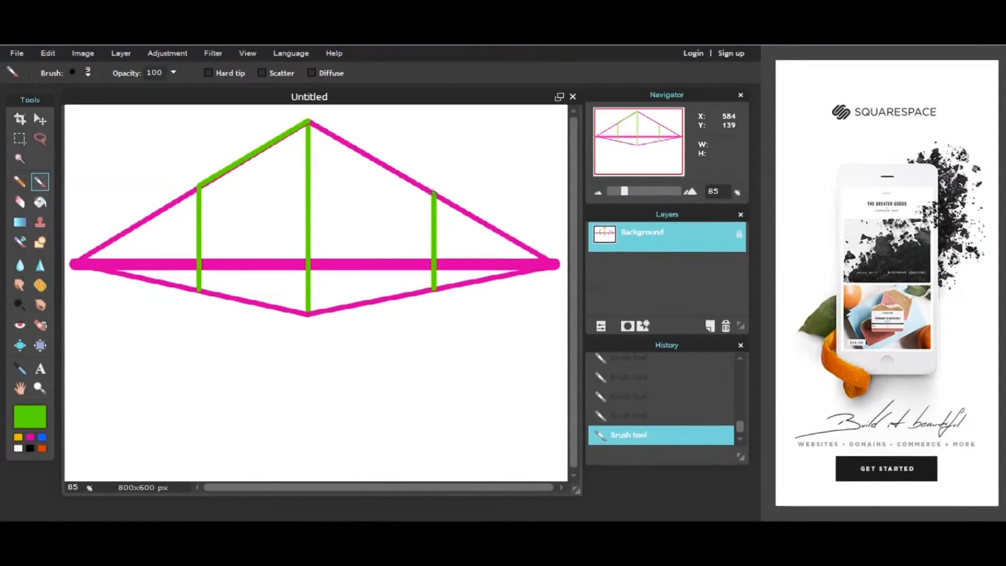
{"action": "left_click", "coordinate": [434, 192], "text": "shift"}
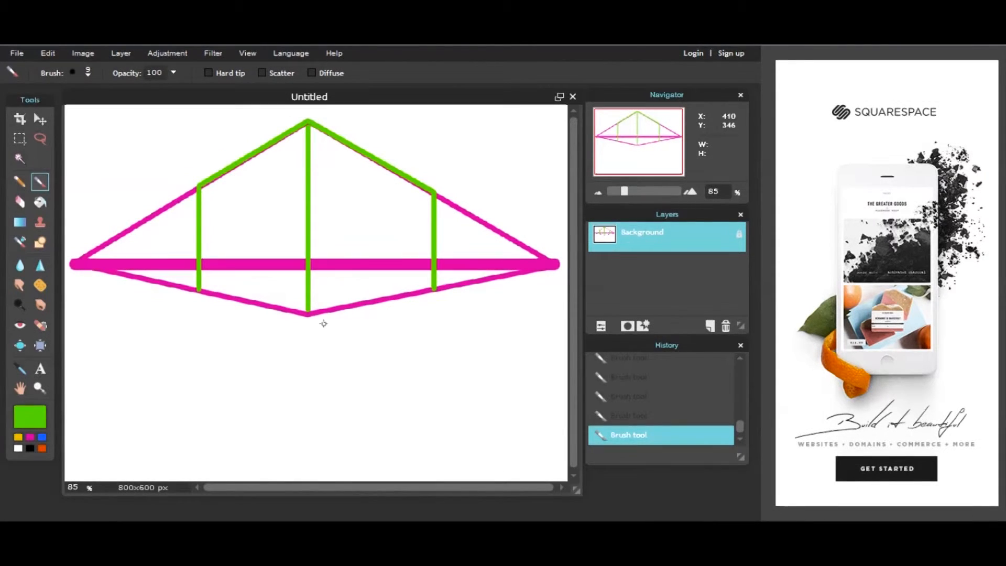
{"action": "left_click", "coordinate": [307, 313], "text": "shift"}
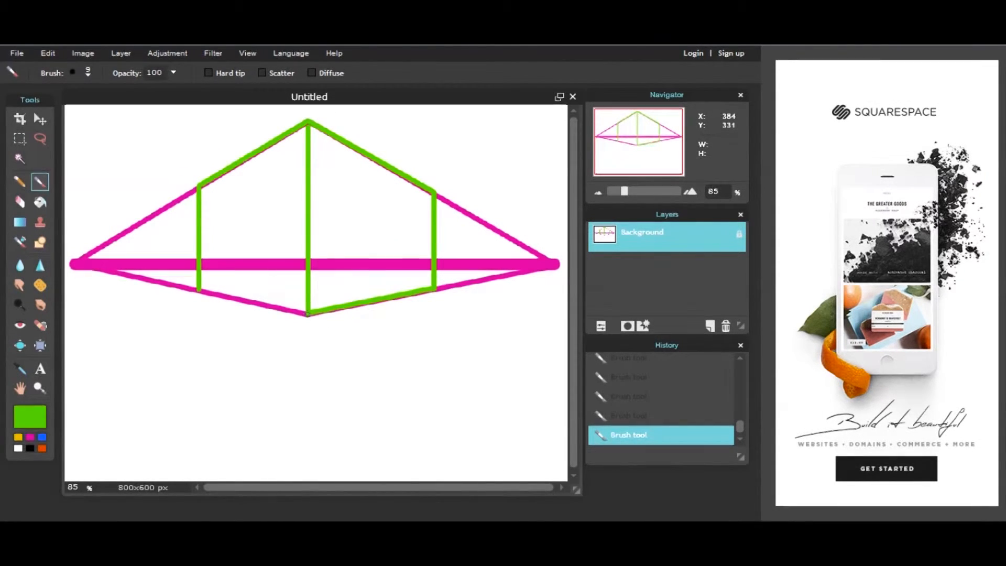
{"action": "left_click", "coordinate": [200, 292], "text": "shift"}
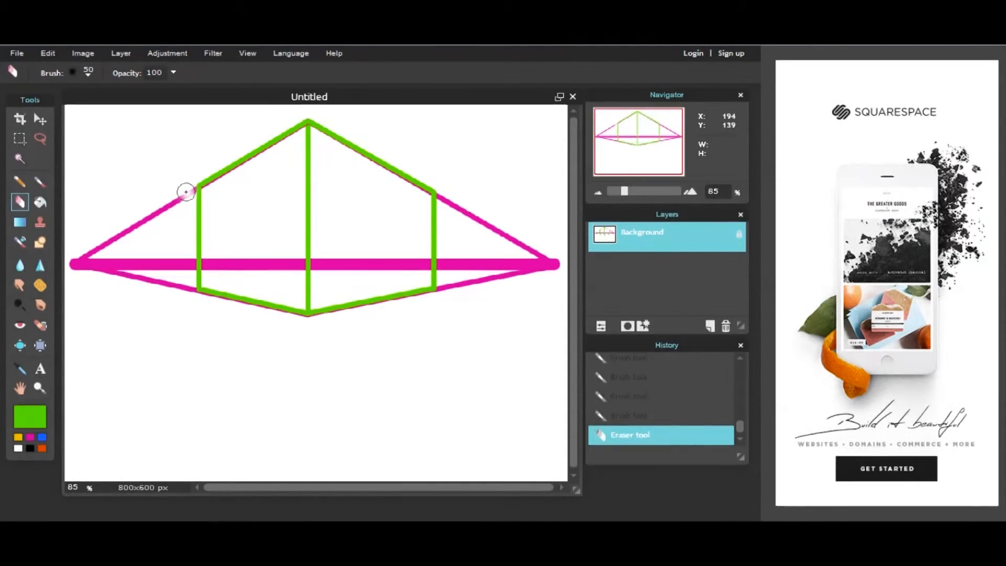
- Erase the upper pink orthogonals extending beyond the form's outer corners to both vanishing points with the Eraser tool
{"action": "mouse_move", "coordinate": [187, 190]}
{"action": "left_mouse_down"}
{"action": "mouse_move", "coordinate": [134, 233]}
{"action": "mouse_move", "coordinate": [119, 233]}
{"action": "mouse_move", "coordinate": [147, 217]}
{"action": "mouse_move", "coordinate": [78, 250]}
{"action": "left_mouse_up"}
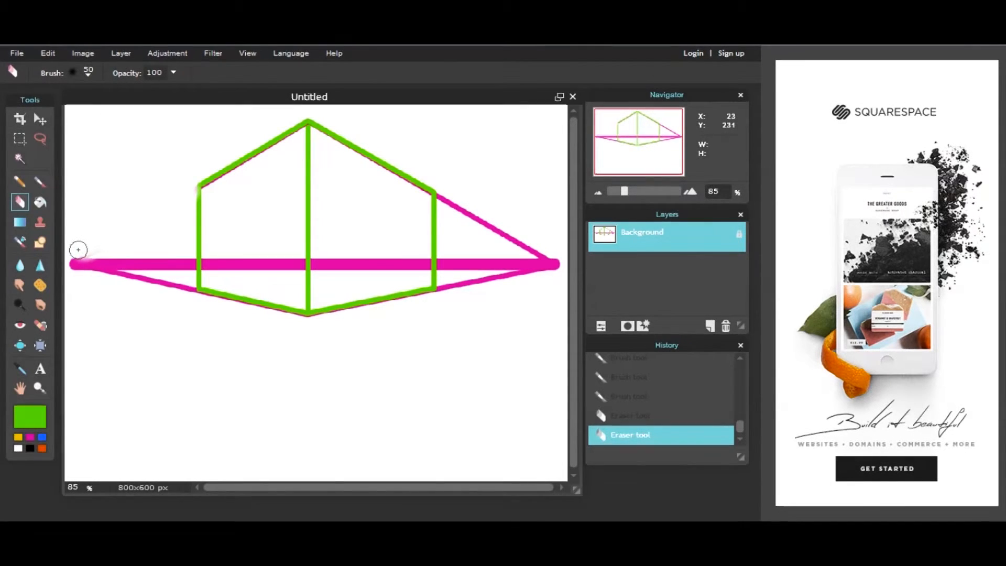
{"action": "left_click_drag", "start_coordinate": [82, 247], "coordinate": [105, 274]}
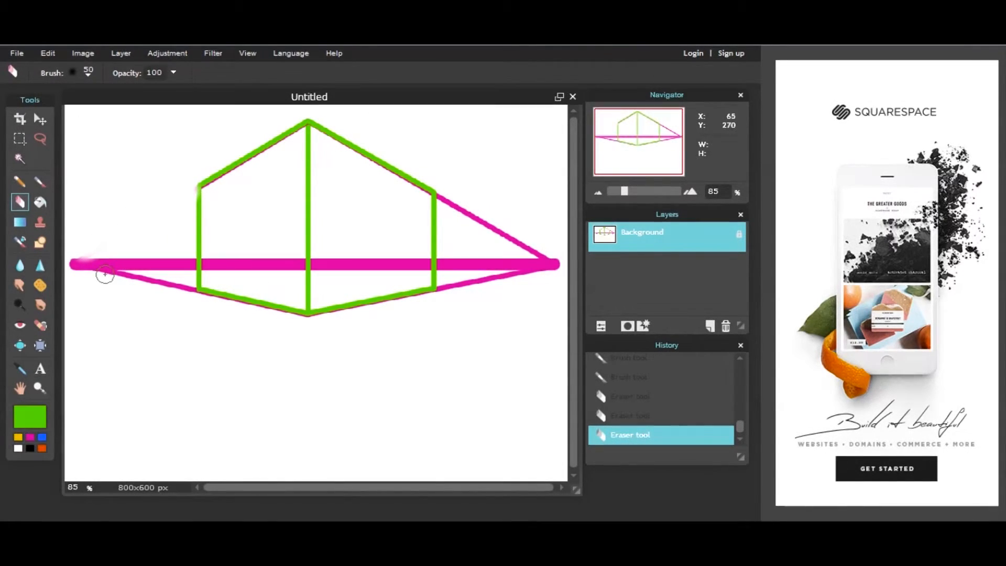
{"action": "left_click", "coordinate": [538, 249]}
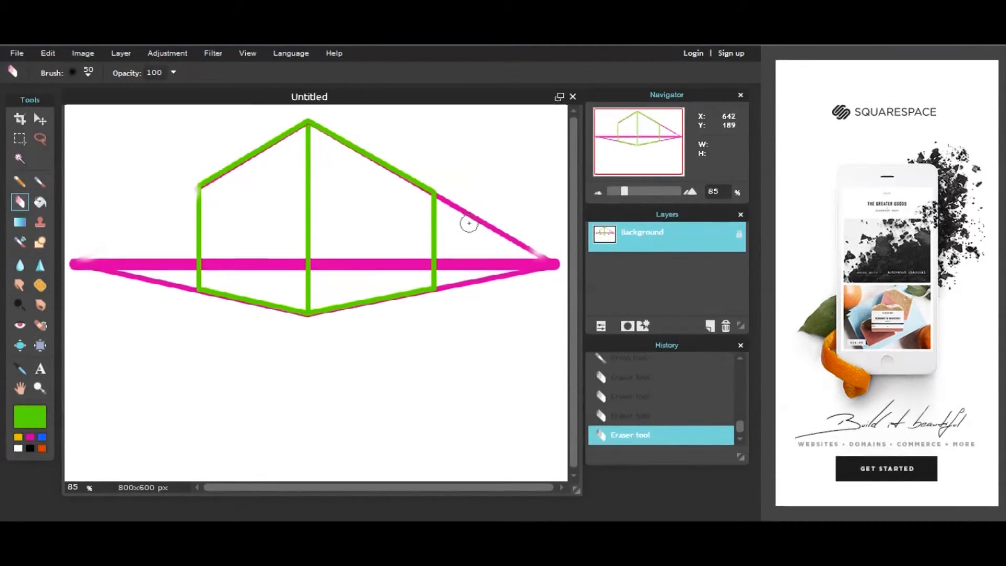
{"action": "left_click", "coordinate": [445, 200], "text": "shift"}
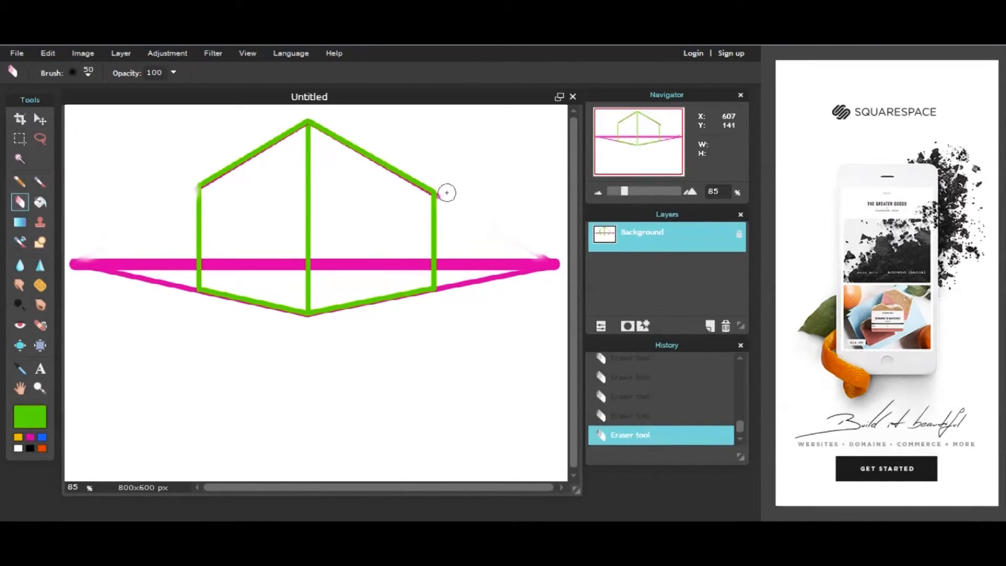
{"action": "left_click", "coordinate": [443, 194]}
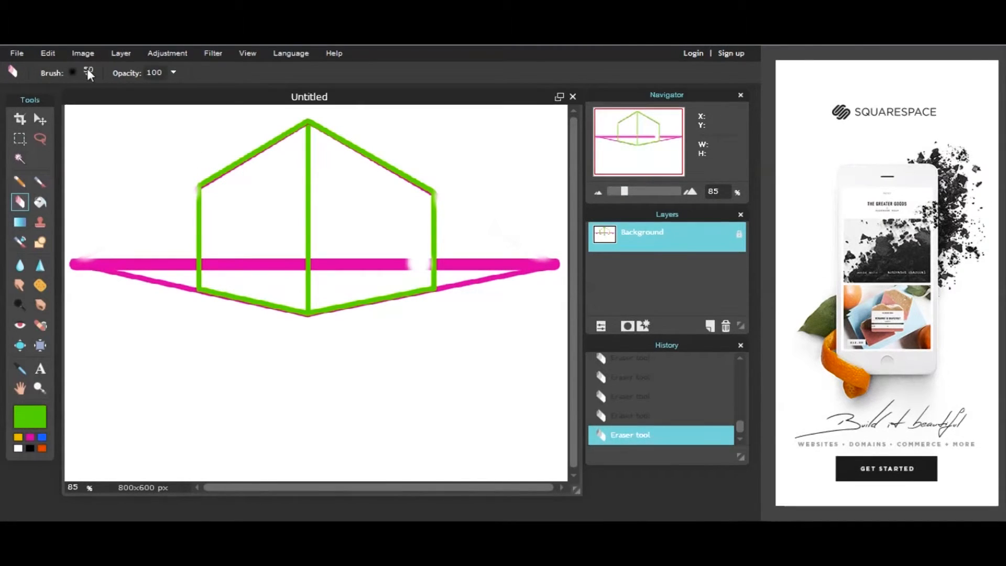
- Set the eraser to the hard round 20 px tip and erase the bit of horizon line just inside the form's right vertical edge
{"action": "left_click", "coordinate": [74, 74]}
{"action": "left_click", "coordinate": [181, 108]}
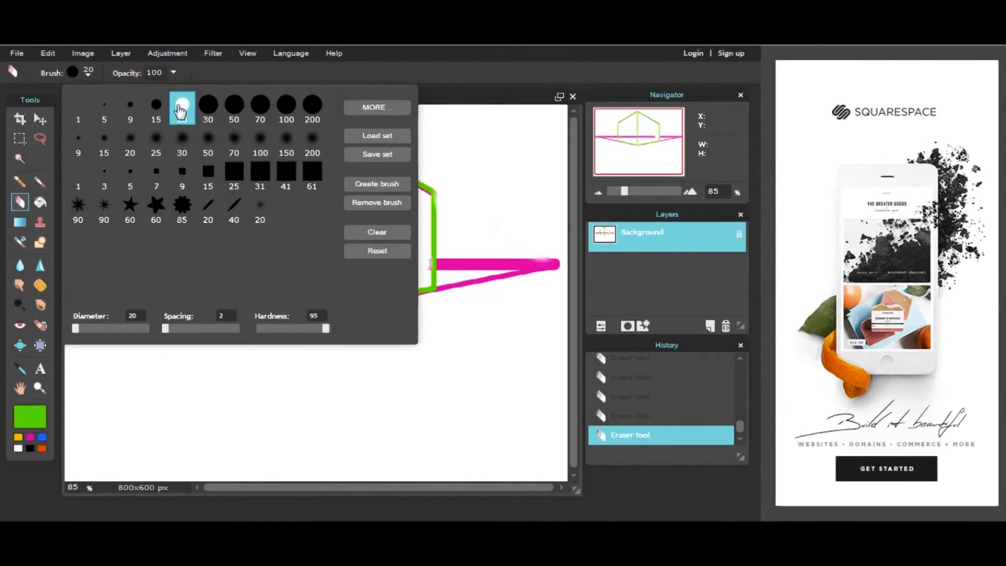
{"action": "left_click", "coordinate": [510, 197]}
{"action": "left_click_drag", "start_coordinate": [420, 264], "coordinate": [426, 264]}
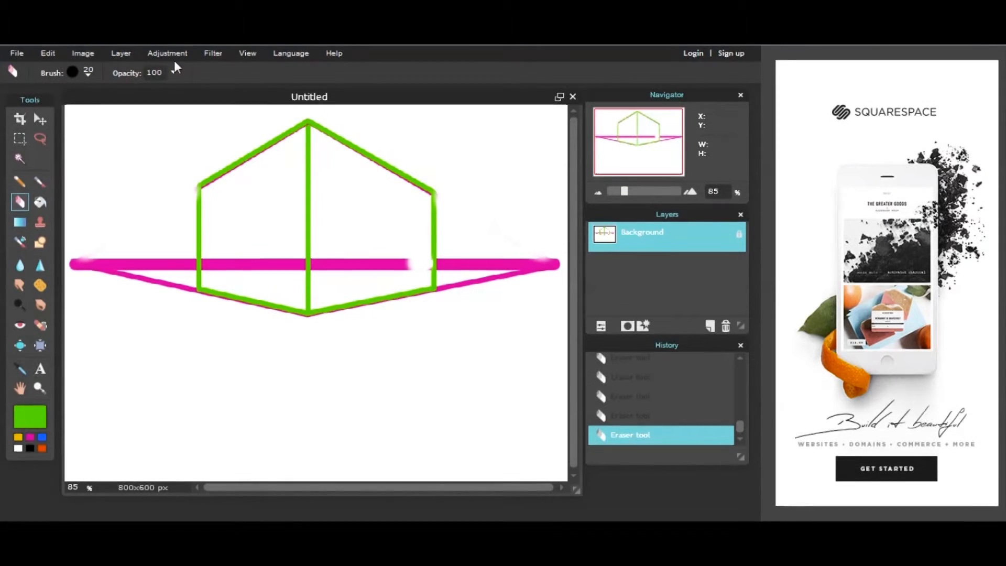
- Undo the last eraser stroke on the horizon line and redo it, twice in a row
{"action": "left_click", "coordinate": [46, 55]}
{"action": "left_click", "coordinate": [48, 67]}
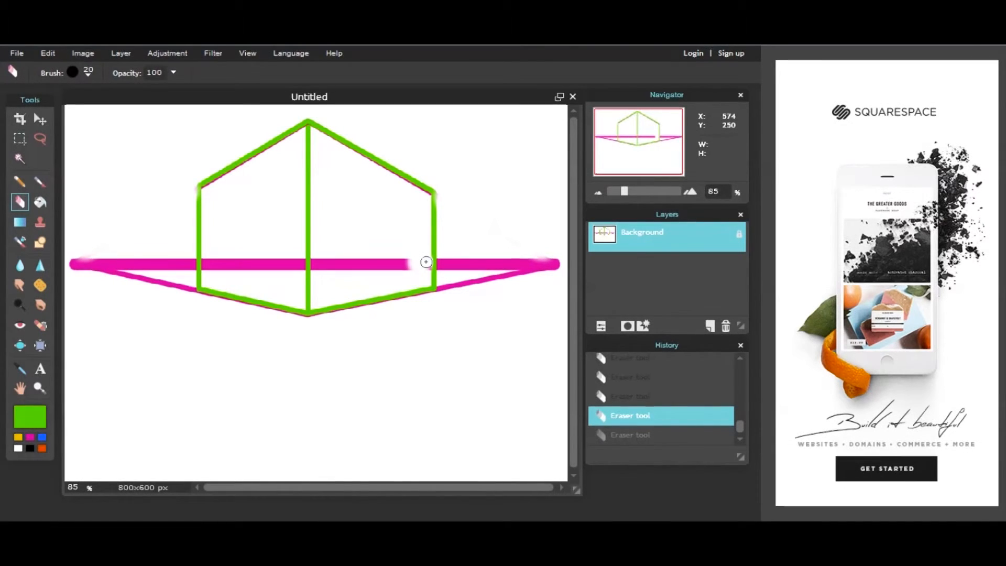
{"action": "key", "text": "ctrl+y"}
{"action": "left_click", "coordinate": [48, 53]}
{"action": "left_click", "coordinate": [52, 68]}
{"action": "key", "text": "ctrl+y"}
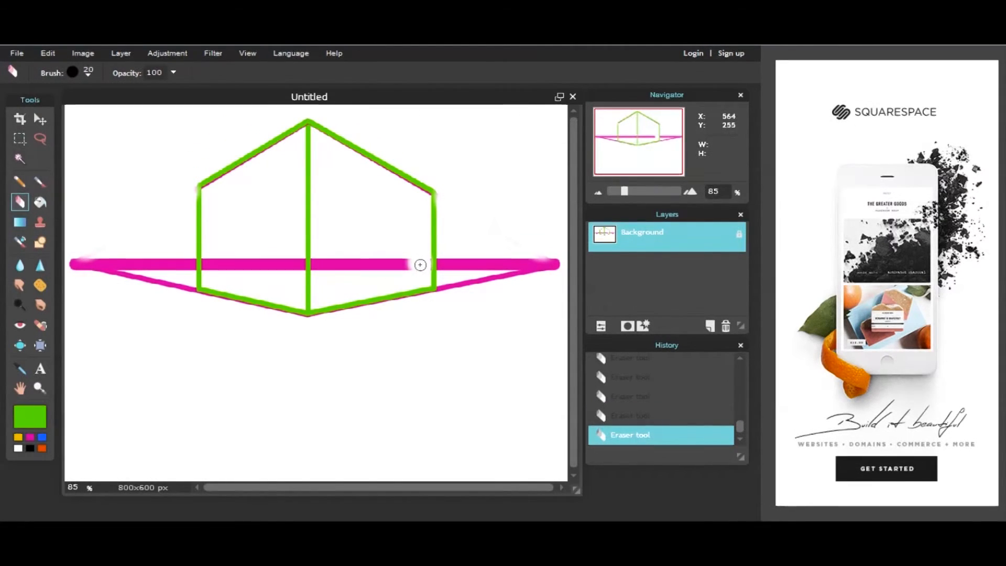
- Erase the pink horizon line inside the form on both sides of the centre line and repaint the centre line's gap in green
{"action": "left_click_drag", "start_coordinate": [420, 264], "coordinate": [319, 264]}
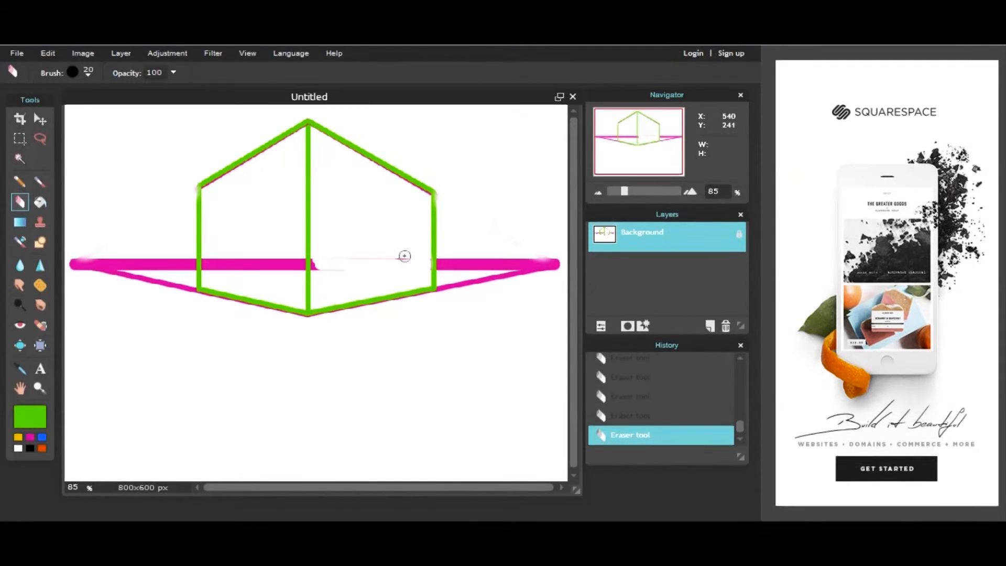
{"action": "left_click_drag", "start_coordinate": [409, 256], "coordinate": [353, 262]}
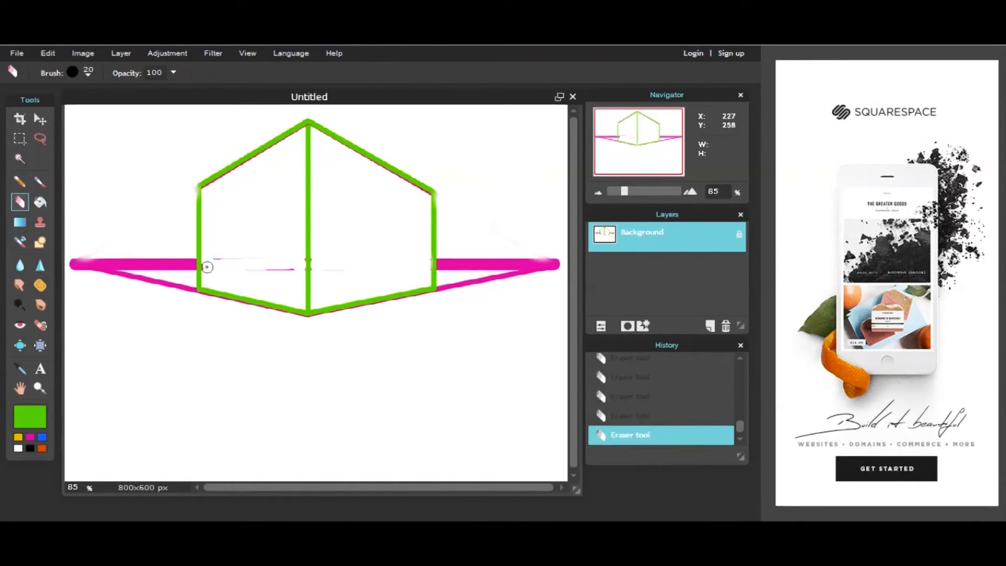
{"action": "left_click_drag", "start_coordinate": [263, 263], "coordinate": [264, 270]}
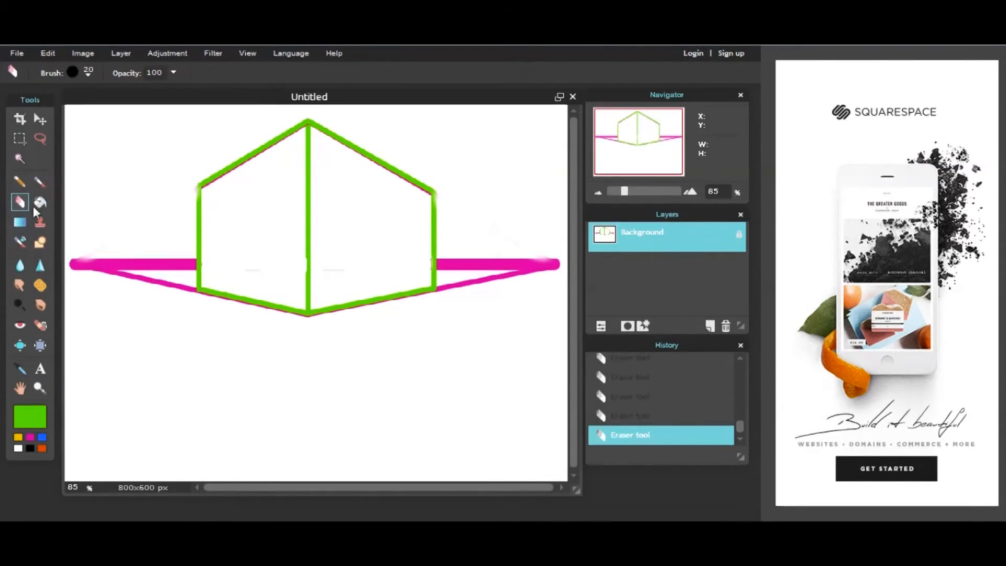
{"action": "left_click", "coordinate": [40, 182]}
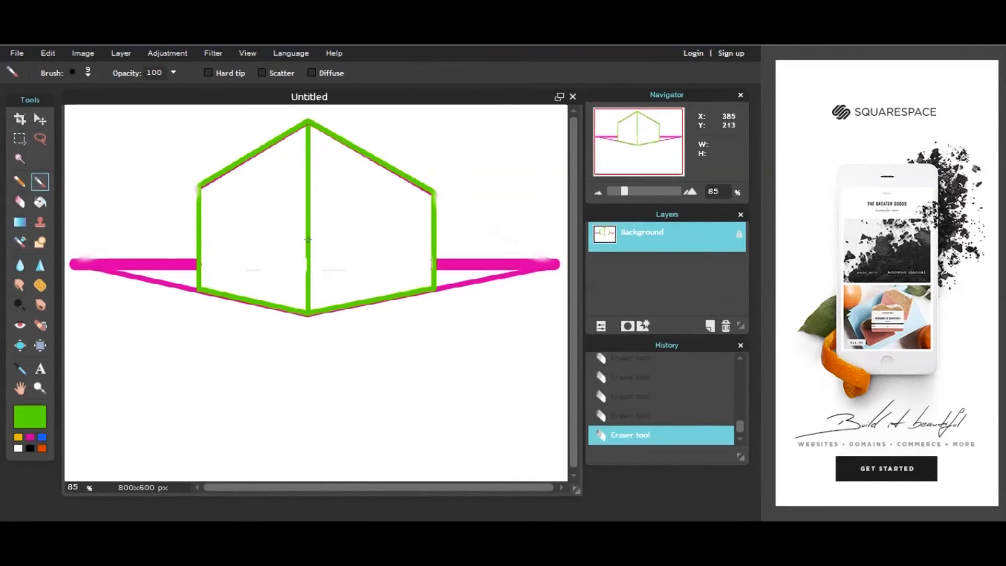
{"action": "left_click", "coordinate": [308, 285]}
- Erase the lower pink orthogonals outside the form and thin the horizon line by erasing along its underside on both sides
{"action": "left_click", "coordinate": [19, 201]}
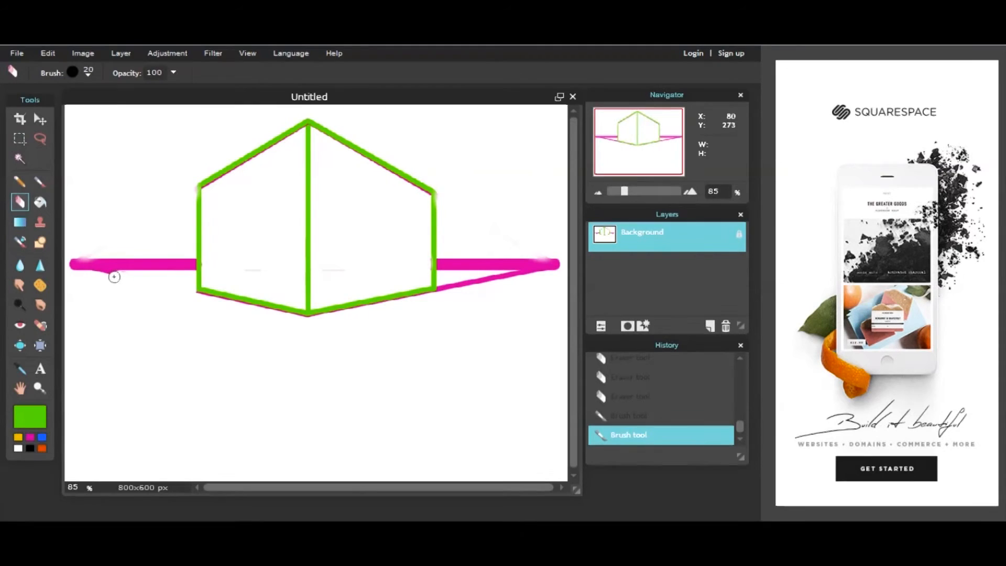
{"action": "left_click_drag", "start_coordinate": [104, 277], "coordinate": [95, 280]}
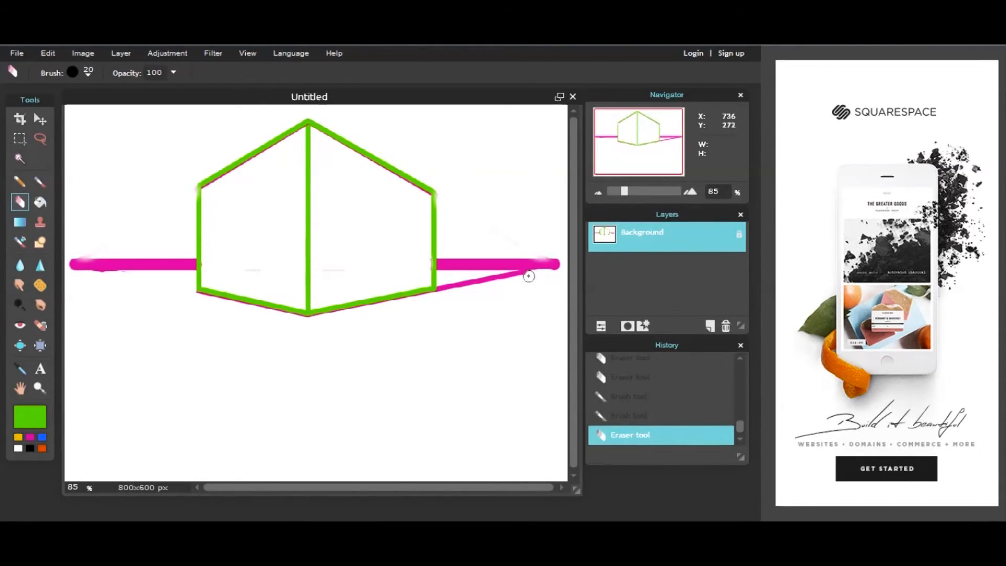
{"action": "left_click_drag", "start_coordinate": [498, 280], "coordinate": [442, 290]}
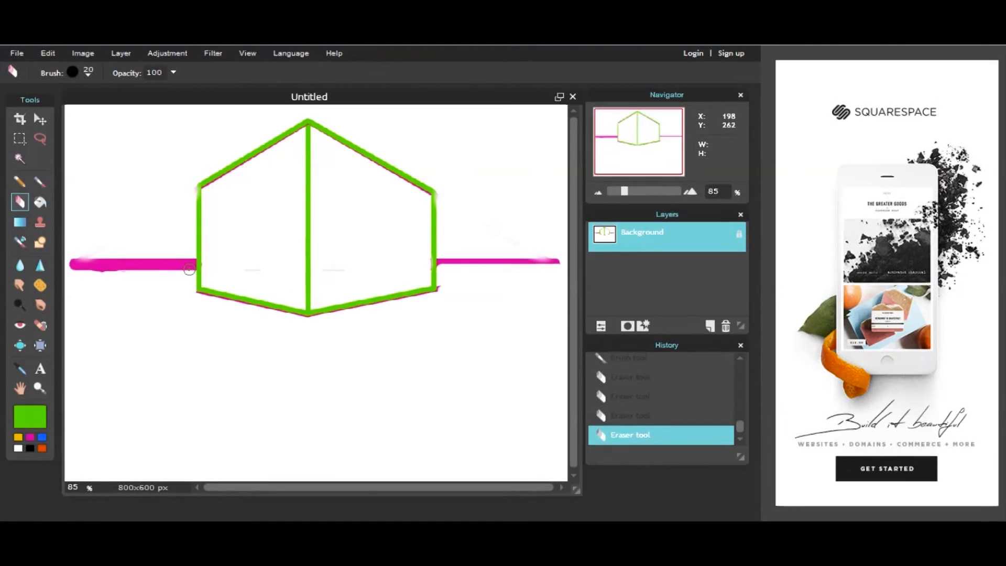
{"action": "left_click", "coordinate": [189, 269]}
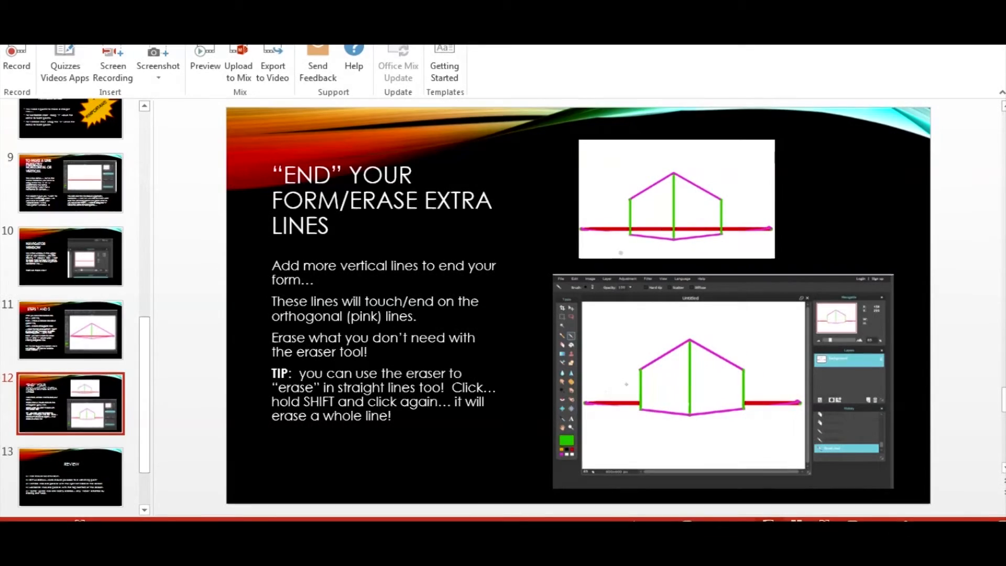
- View the Review slide and the Next Demo slide of the lesson presentation in PowerPoint
{"action": "left_click", "coordinate": [106, 470]}
{"action": "left_click_drag", "start_coordinate": [150, 359], "coordinate": [146, 397]}
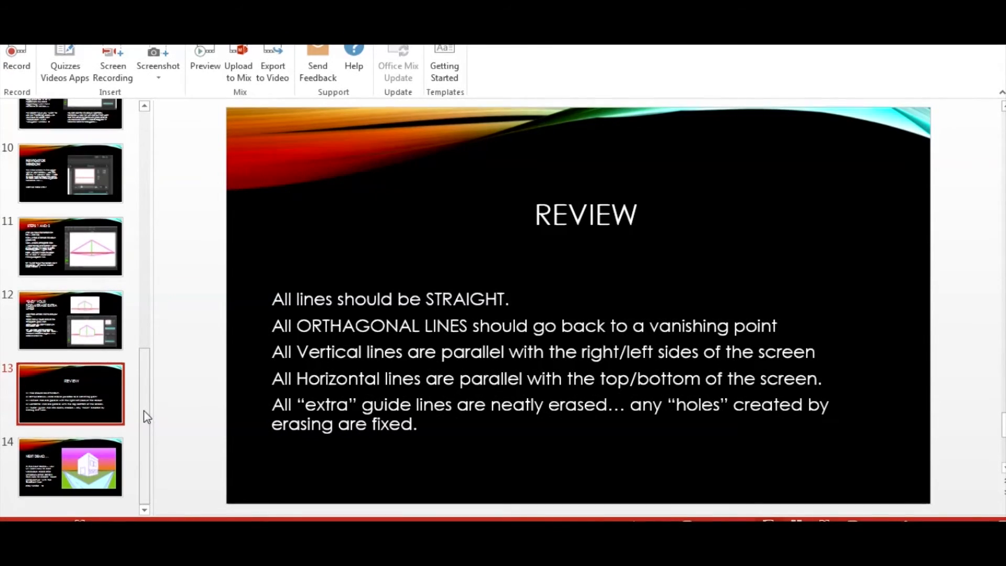
{"action": "left_click", "coordinate": [93, 466]}
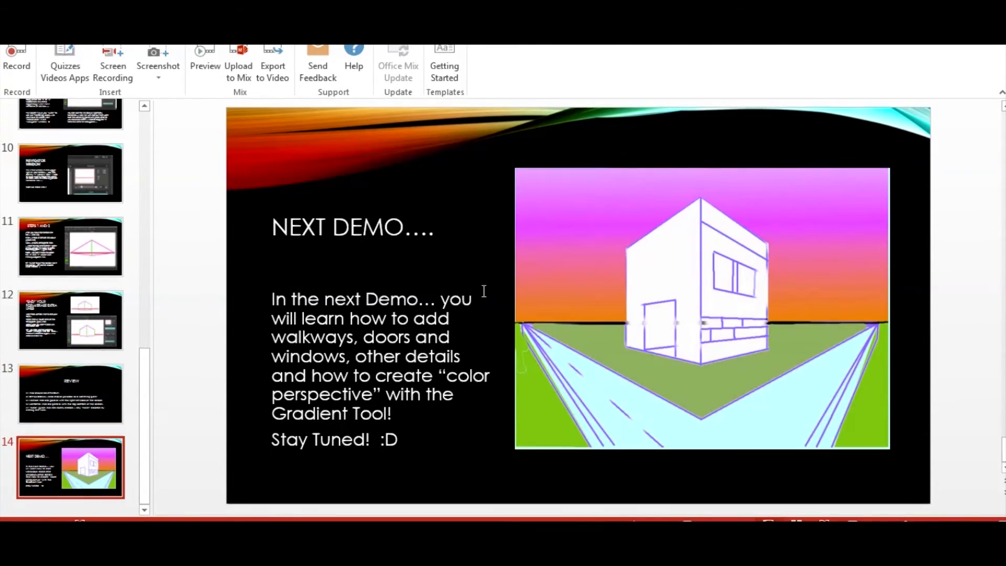